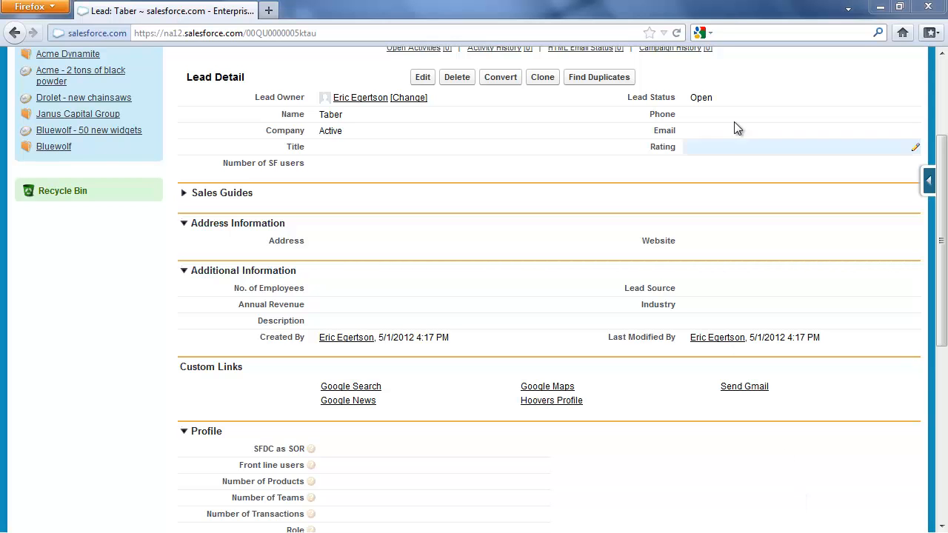
# Step: Examine the lead's status field, its blank detail fields and its activity and campaign lists
pyautogui.moveTo(941, 162); pyautogui.dragTo(942, 130)
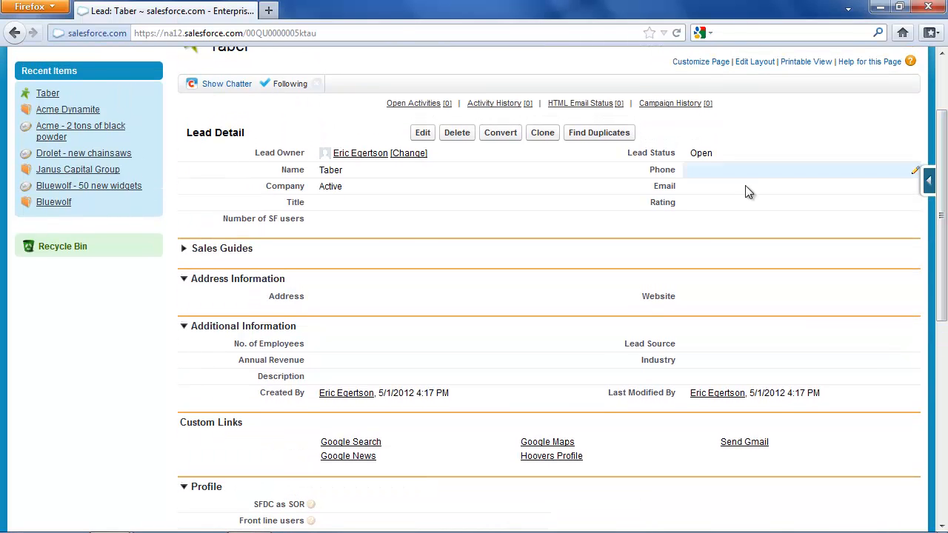
pyautogui.doubleClick(715, 158)
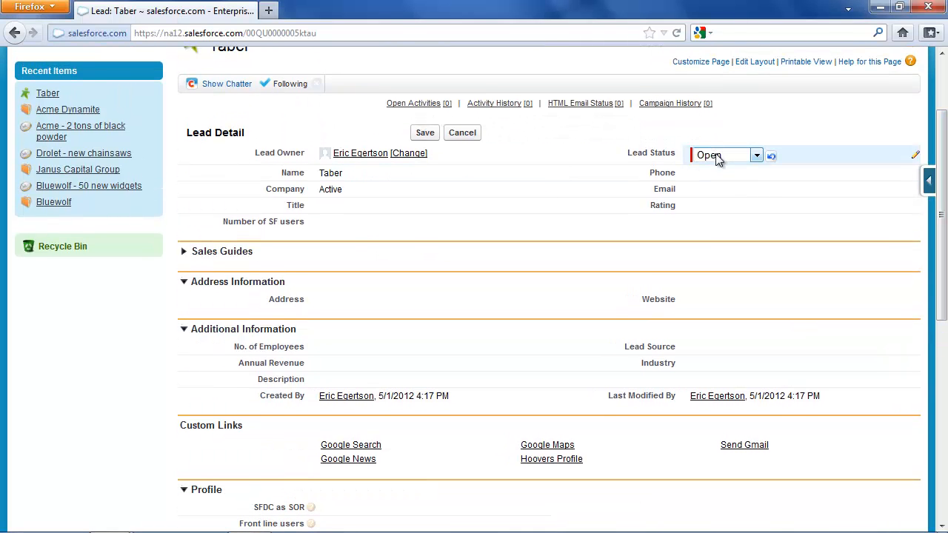
pyautogui.click(716, 158)
pyautogui.click(717, 159)
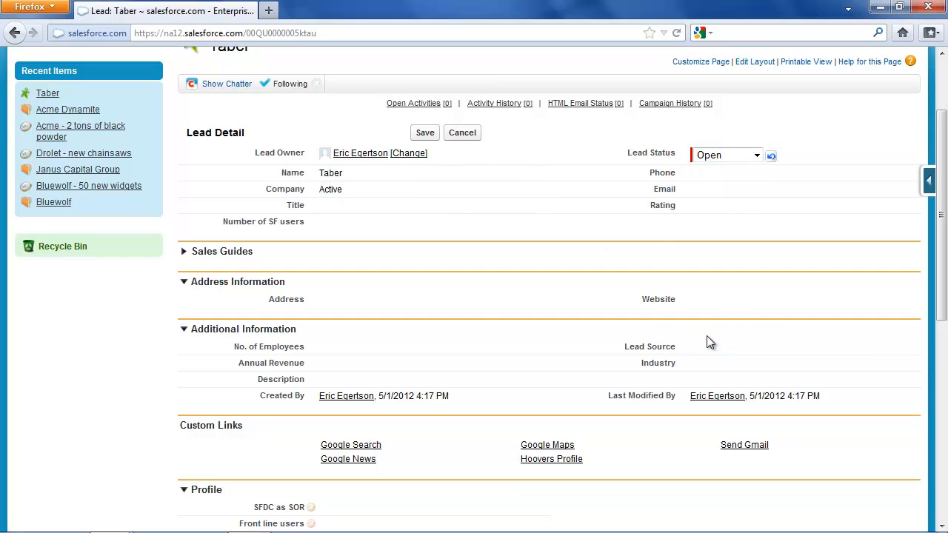
pyautogui.moveTo(939, 229); pyautogui.dragTo(927, 430)
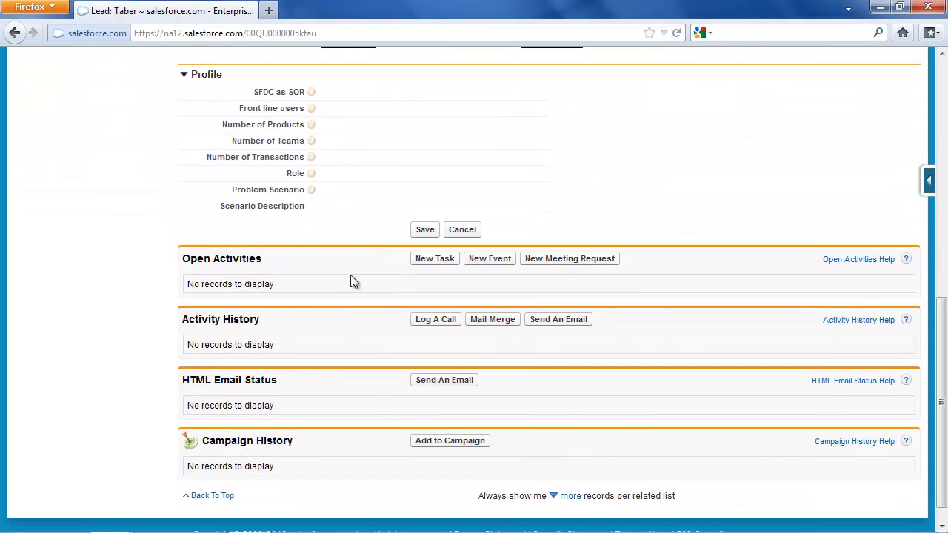
pyautogui.moveTo(941, 318); pyautogui.dragTo(945, 145)
pyautogui.click(65, 300)
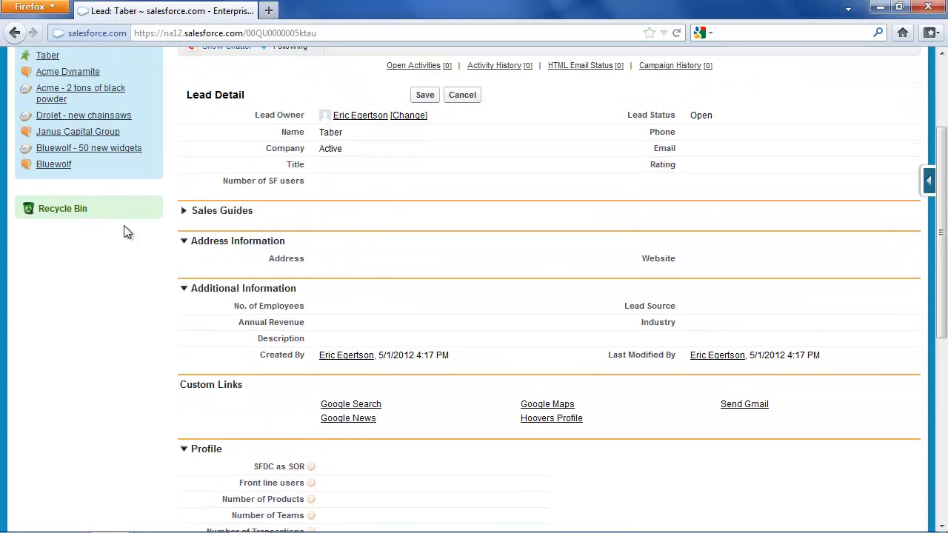
# Step: Expand the lead's Sales Guides section and open the CloudForce DC 2012 First Contact guide
pyautogui.click(184, 212)
pyautogui.moveTo(944, 226)
pyautogui.mouseDown()
pyautogui.moveTo(942, 215)
pyautogui.moveTo(942, 242)
pyautogui.mouseUp()
pyautogui.click(576, 232)
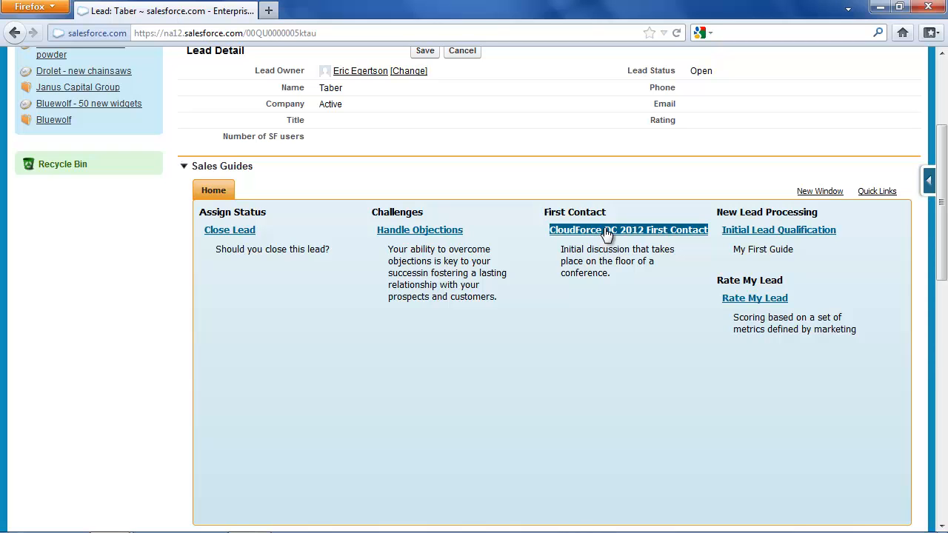
pyautogui.click(605, 231)
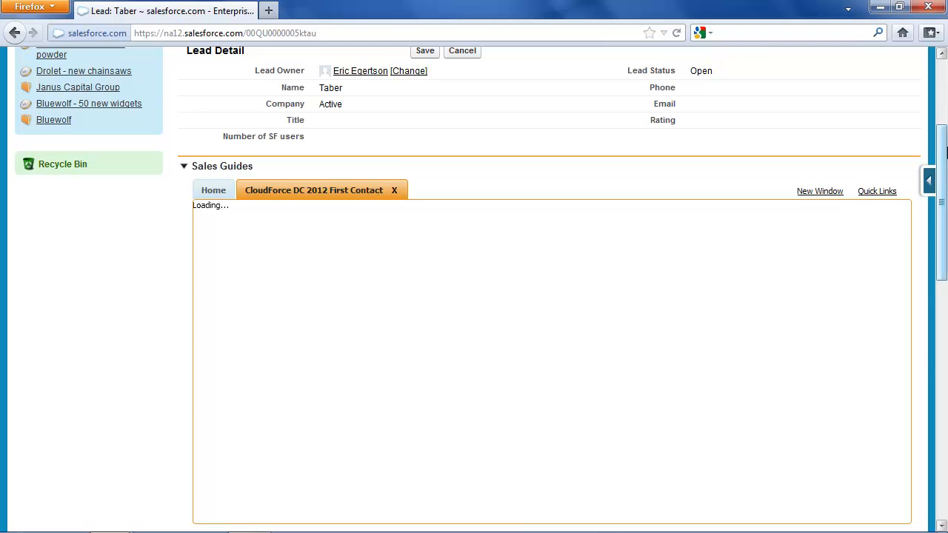
pyautogui.moveTo(944, 148); pyautogui.dragTo(944, 170)
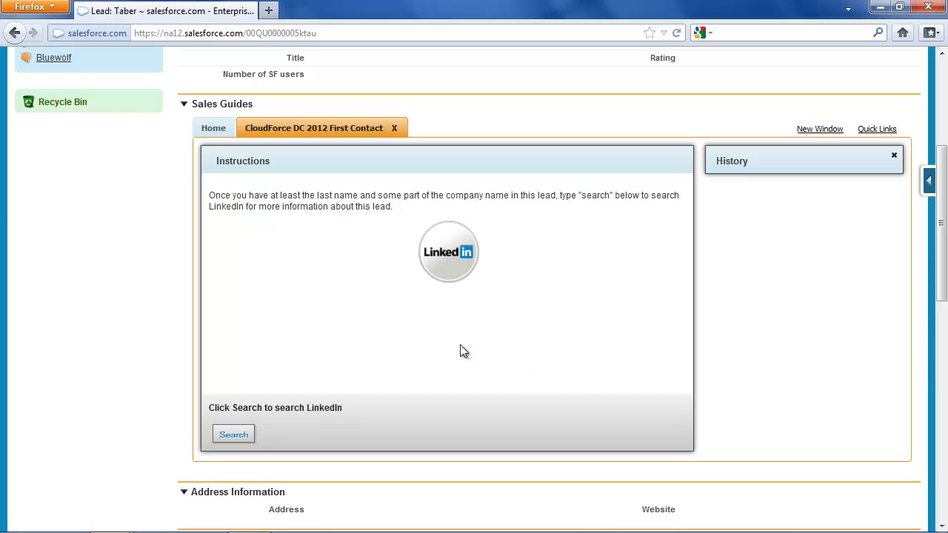
# Step: Search LinkedIn for the lead from the guide and accept the first match as the right person
pyautogui.click(234, 434)
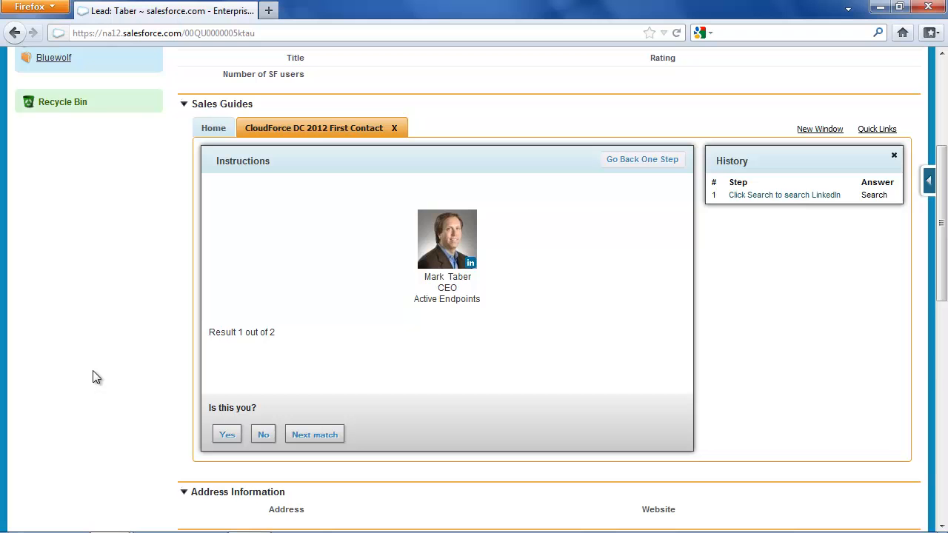
pyautogui.moveTo(945, 186)
pyautogui.mouseDown()
pyautogui.moveTo(945, 151)
pyautogui.moveTo(946, 193)
pyautogui.mouseUp()
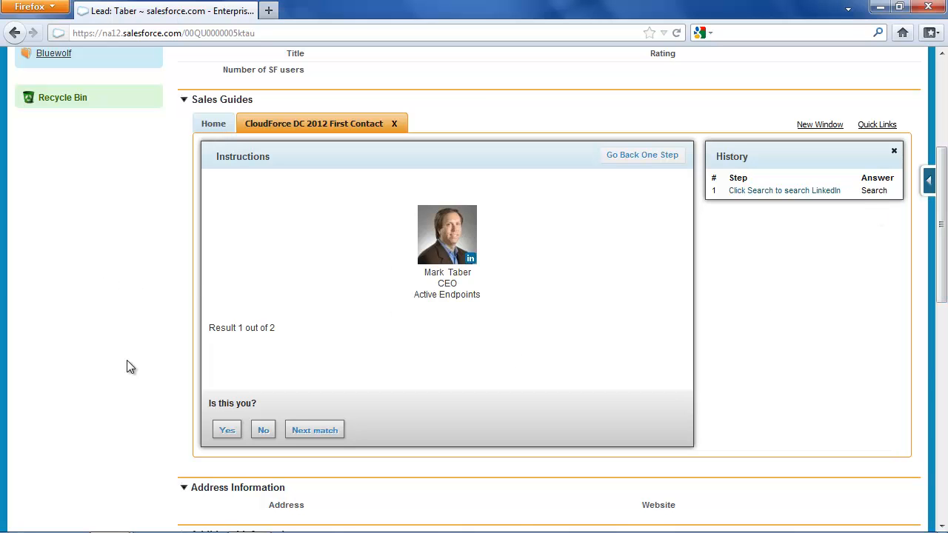
pyautogui.click(224, 430)
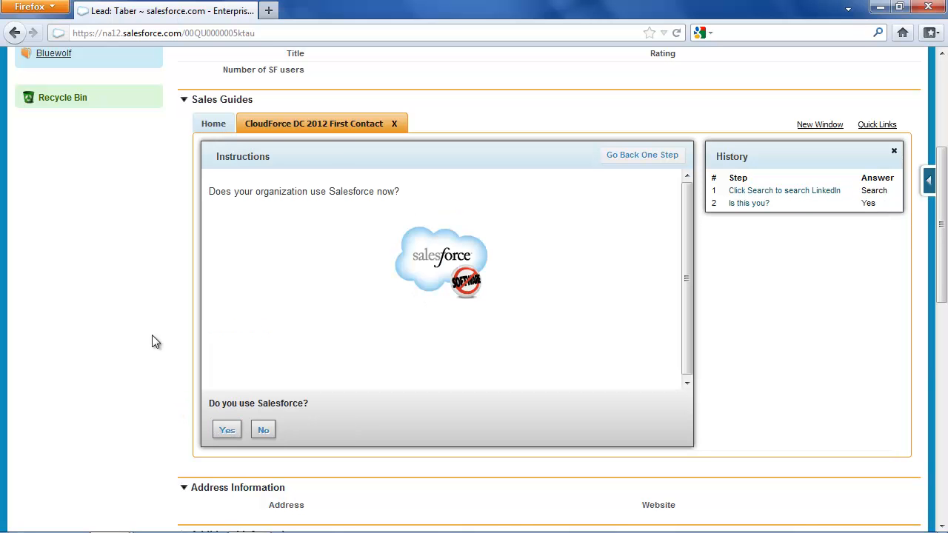
# Step: Answer that the organization uses Salesforce and submit 11 - 100 as its number of users
pyautogui.scroll(2, 153, 336)
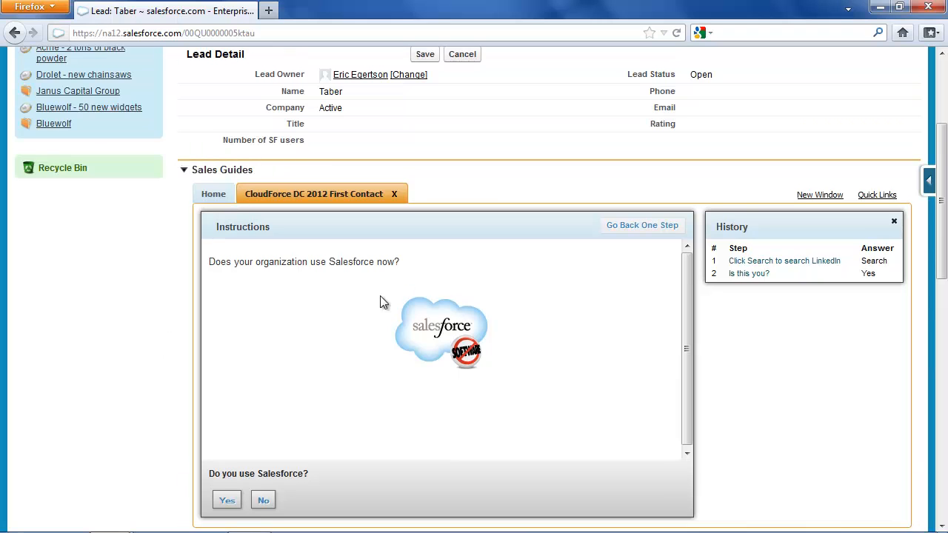
pyautogui.moveTo(944, 231); pyautogui.dragTo(944, 258)
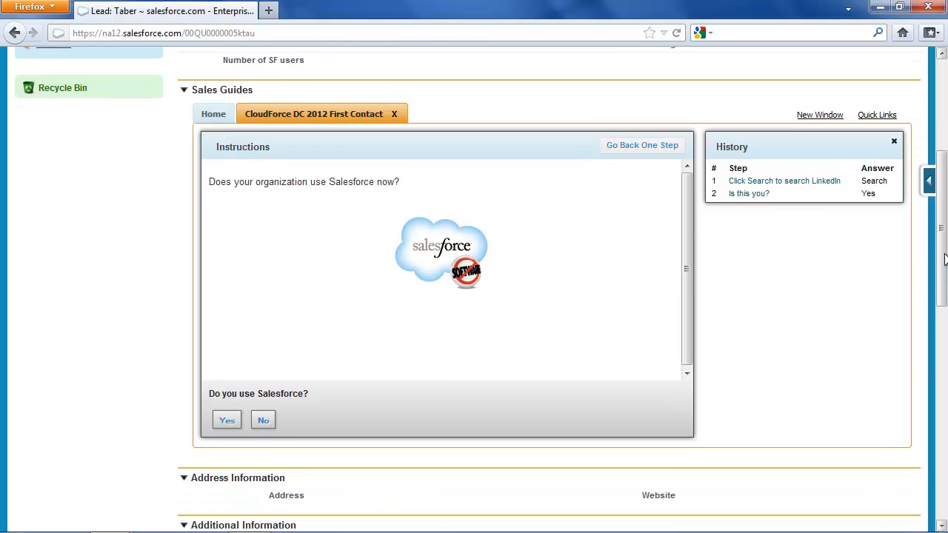
pyautogui.click(226, 421)
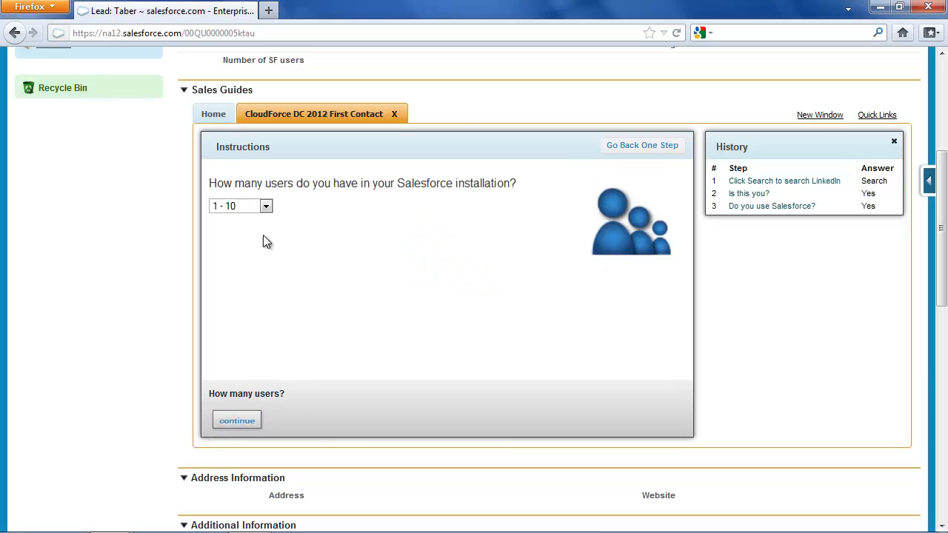
pyautogui.click(251, 207)
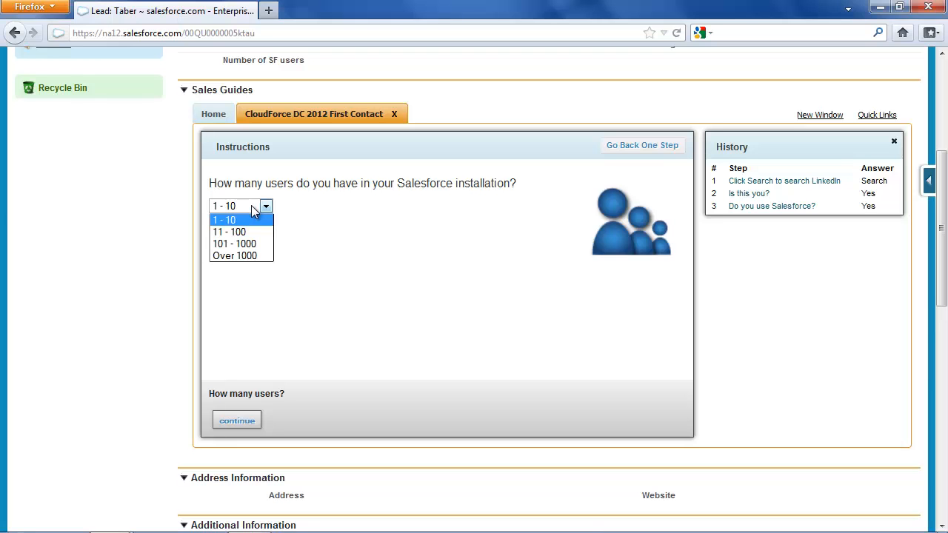
pyautogui.click(254, 233)
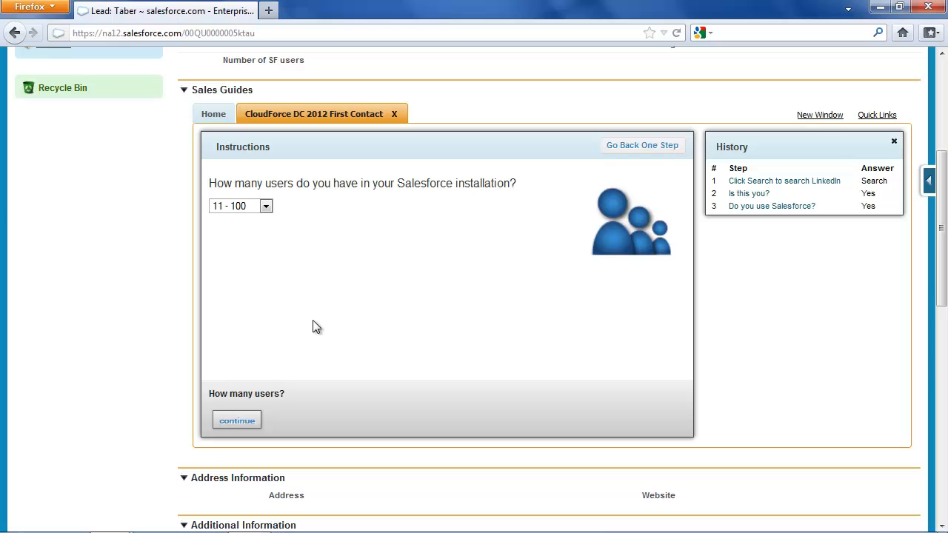
pyautogui.click(237, 422)
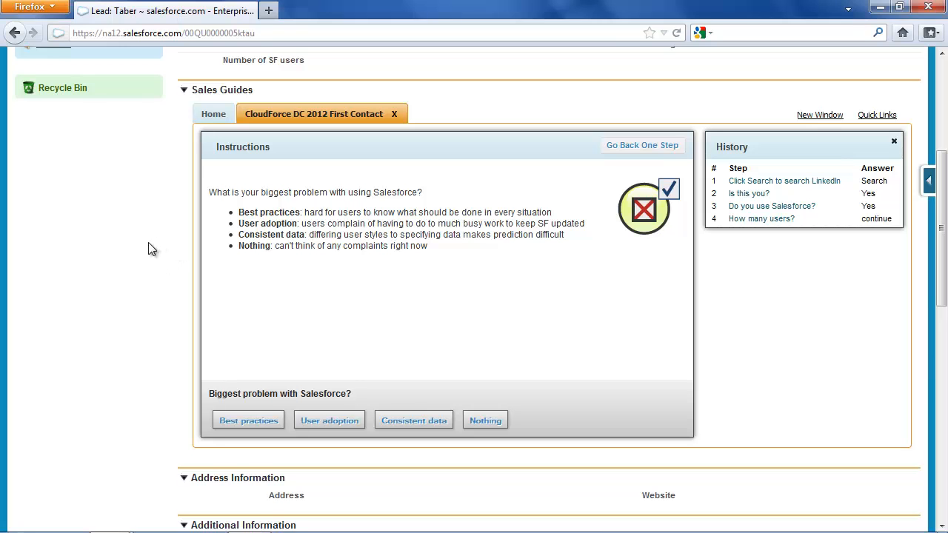
# Step: Try the User adoption, Consistent data and Best practices answers for the biggest Salesforce problem, returning to the question after each
pyautogui.click(326, 420)
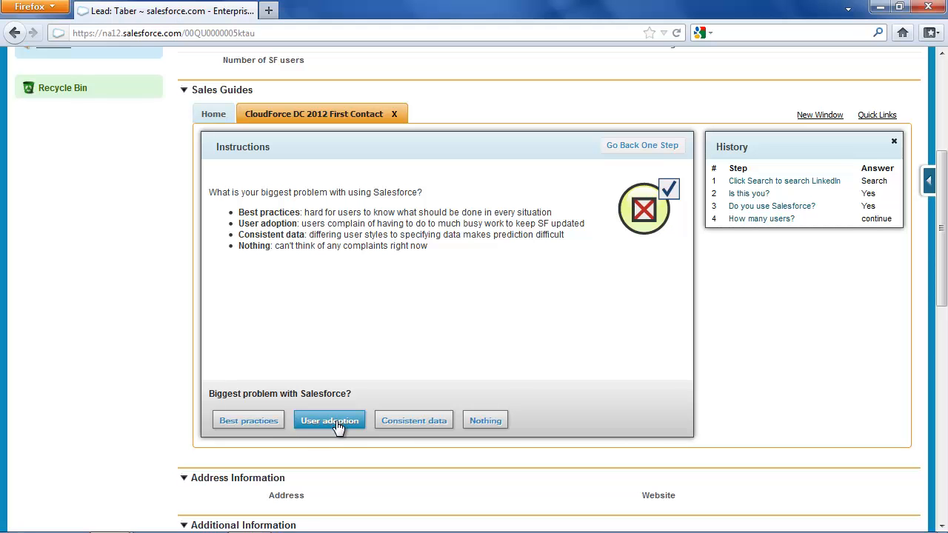
pyautogui.click(334, 425)
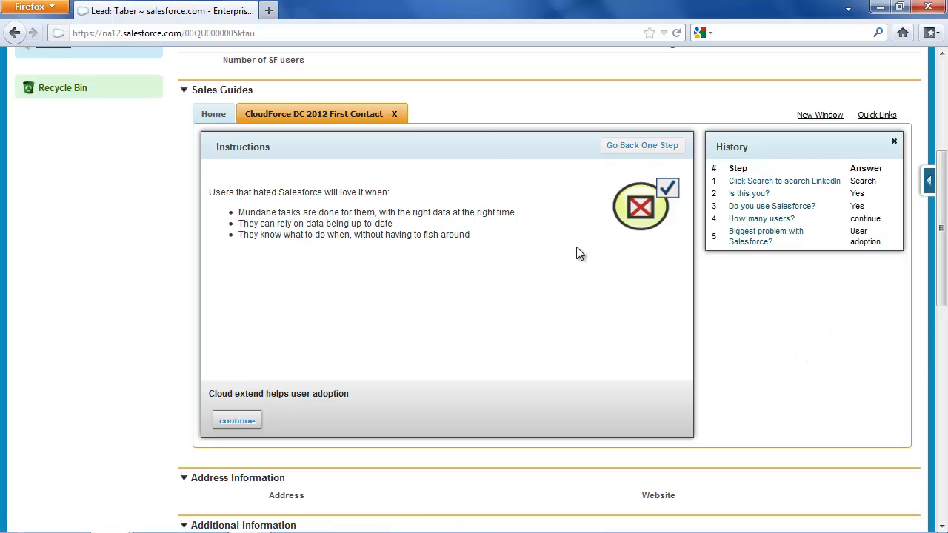
pyautogui.click(637, 147)
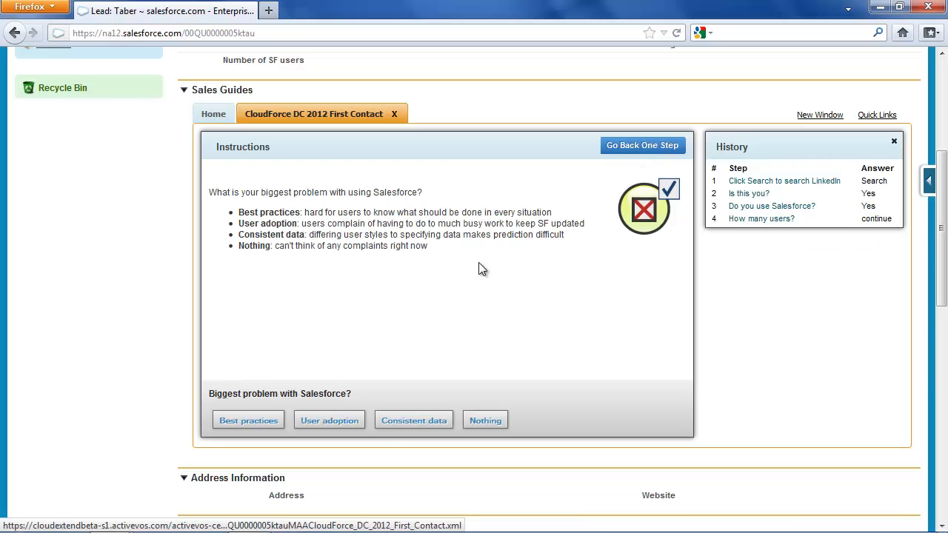
pyautogui.click(437, 422)
pyautogui.click(629, 146)
pyautogui.click(230, 362)
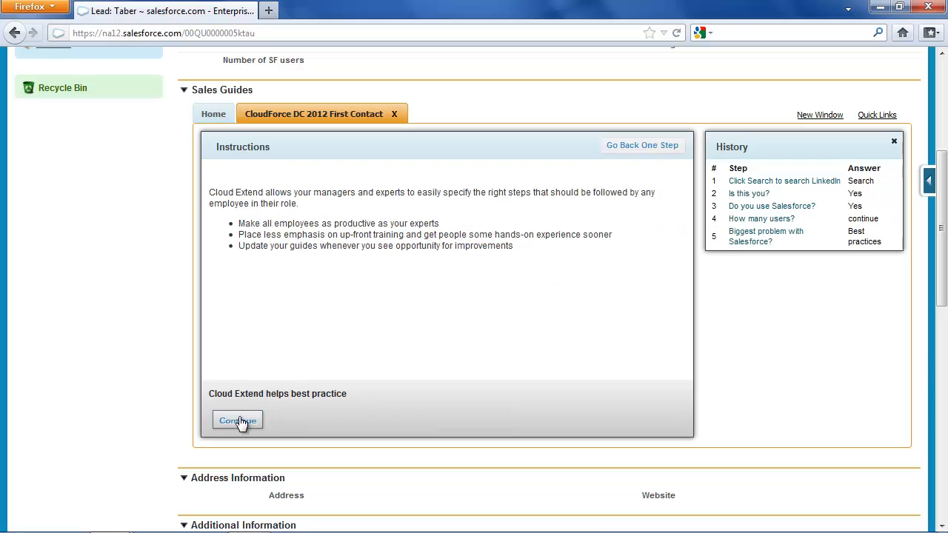
pyautogui.click(642, 148)
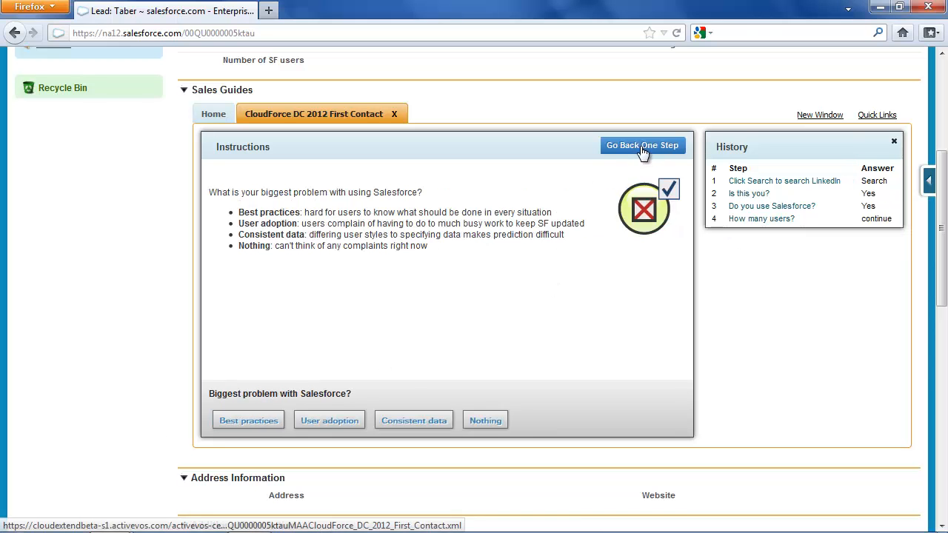
# Step: Choose User adoption as the biggest Salesforce problem, continue past its talking points and agree to schedule a meeting
pyautogui.click(326, 421)
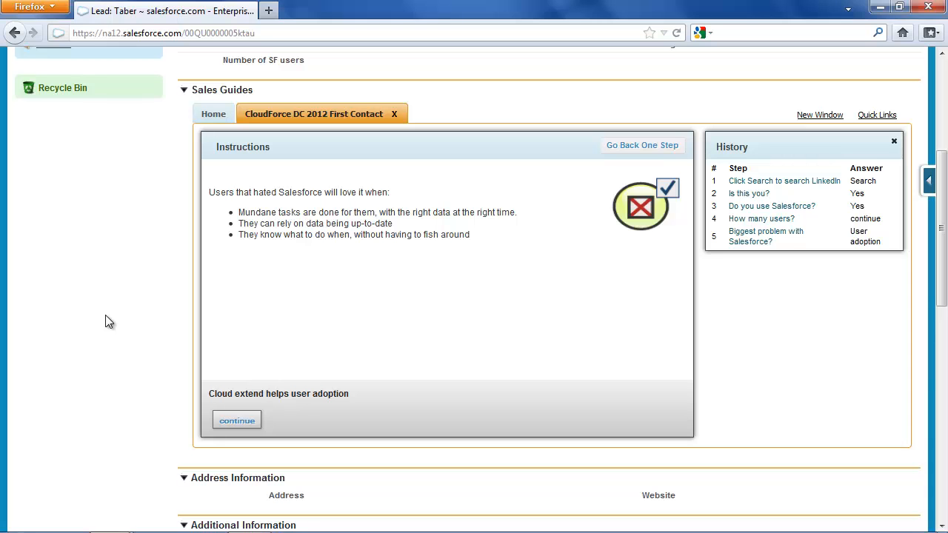
pyautogui.click(231, 421)
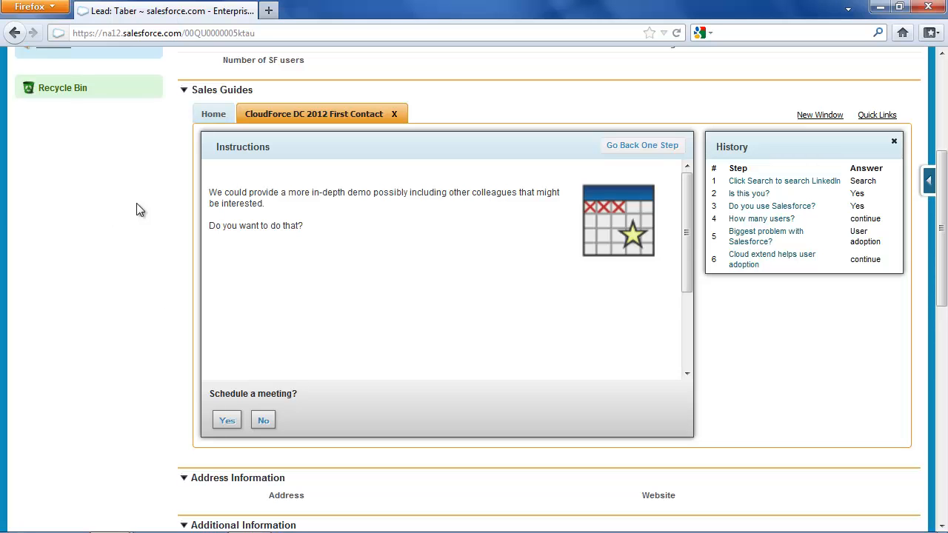
pyautogui.click(226, 422)
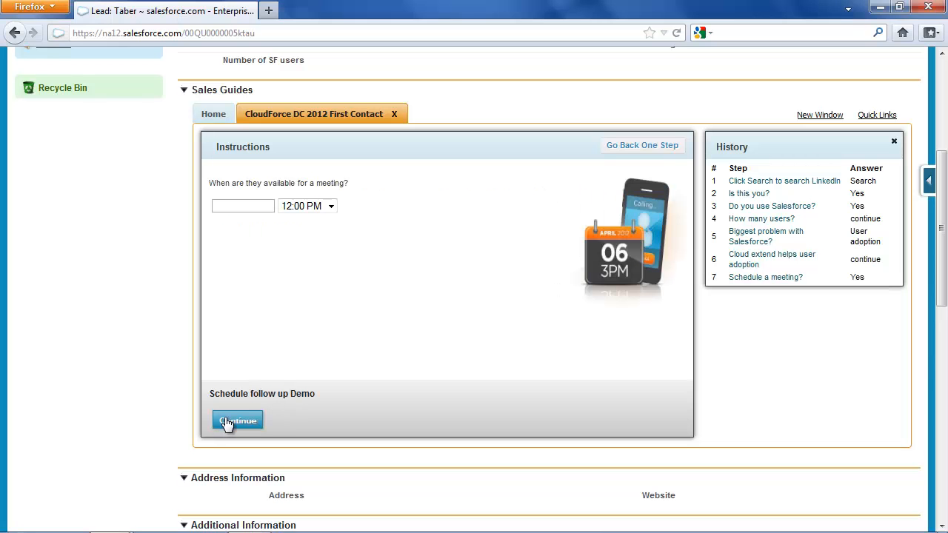
# Step: Schedule the follow-up demo for 05/31/2012 at 07:30 AM and complete the guide
pyautogui.click(240, 205)
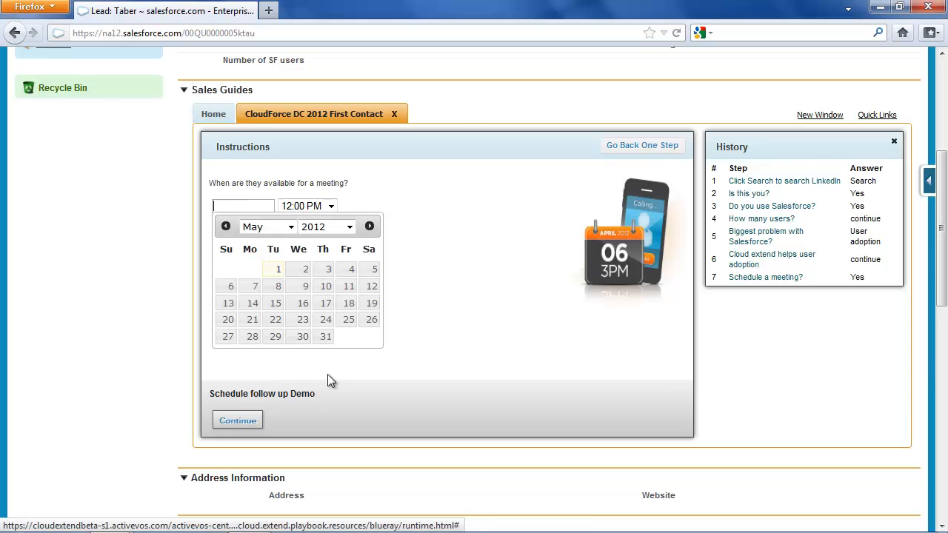
pyautogui.click(325, 337)
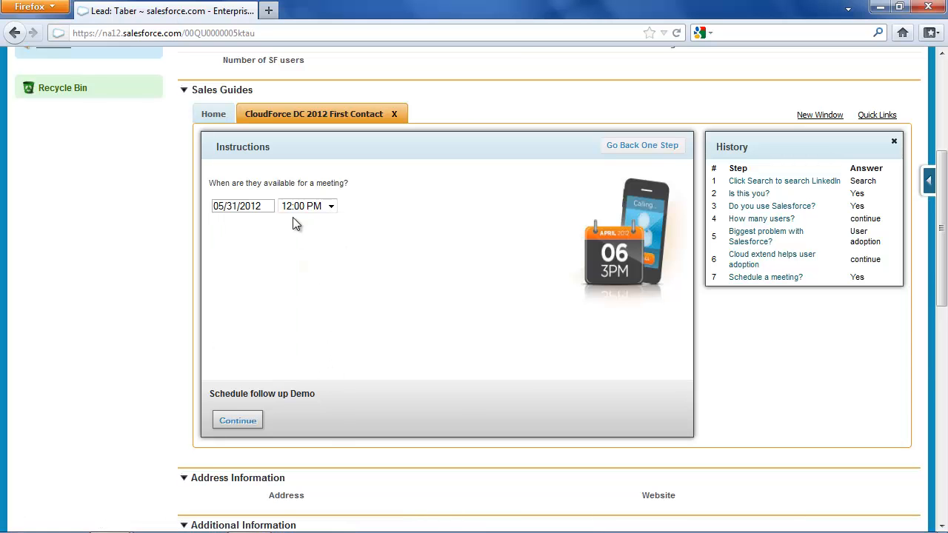
pyautogui.click(330, 206)
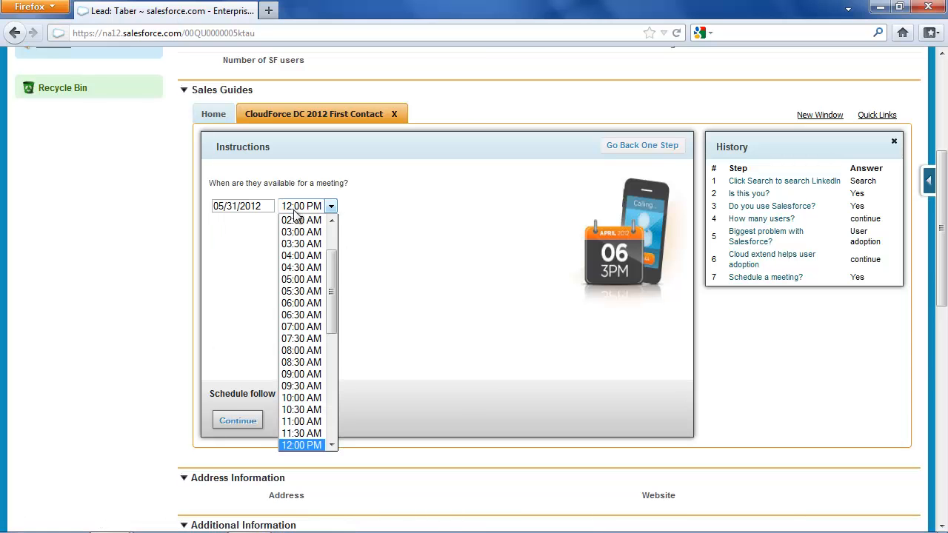
pyautogui.click(308, 340)
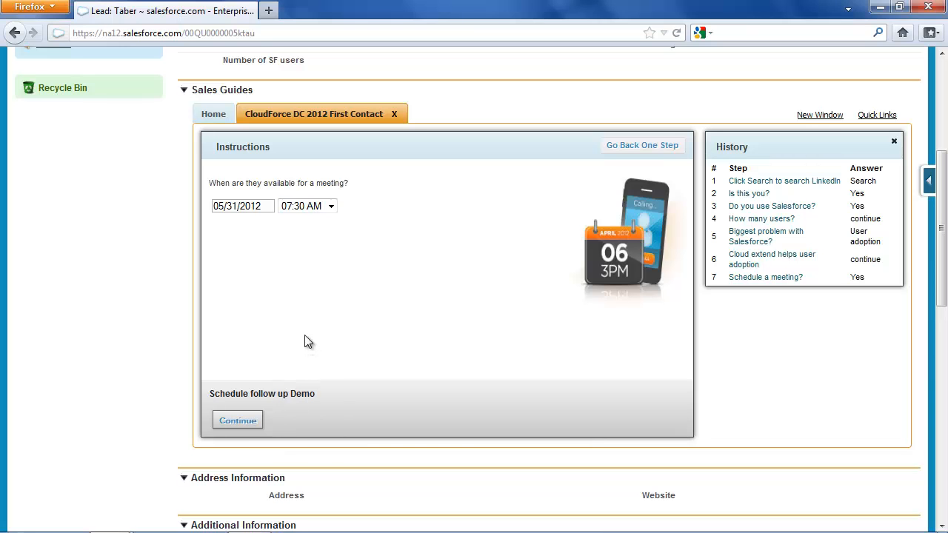
pyautogui.click(235, 420)
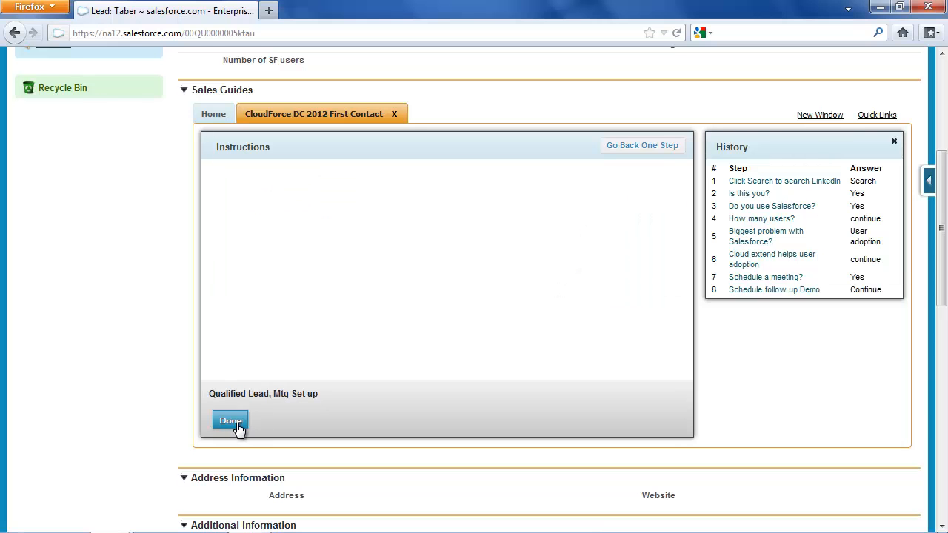
pyautogui.click(231, 421)
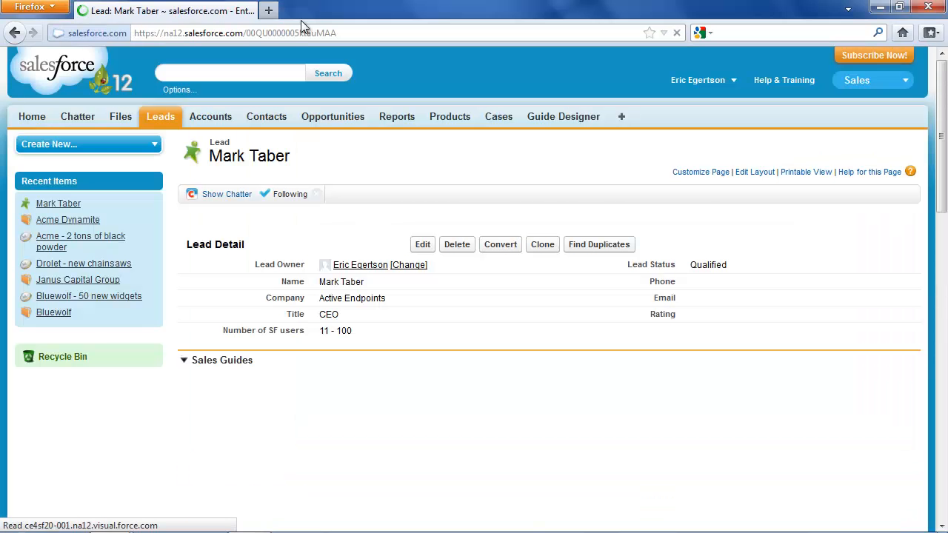
# Step: Collapse the Sales Guides section and examine the available options for the lead's number of SF users
pyautogui.click(185, 360)
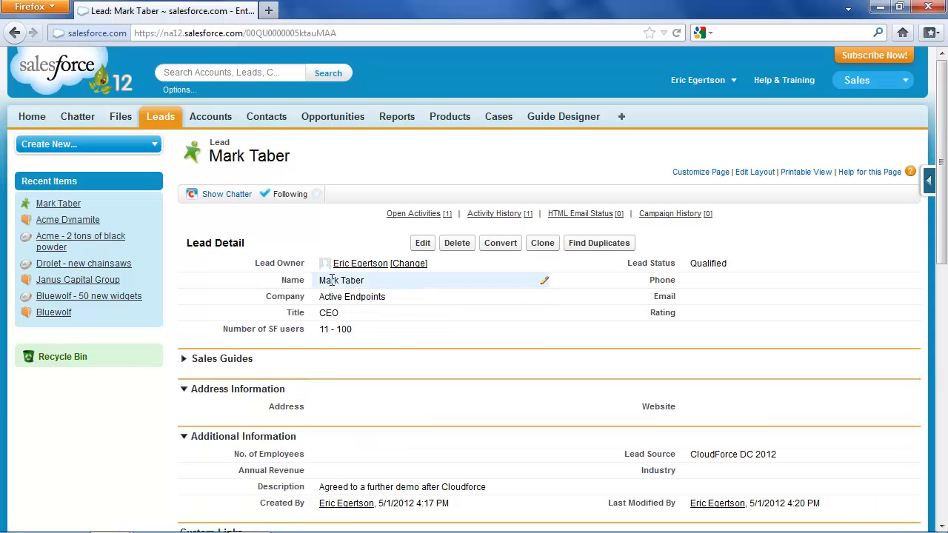
pyautogui.doubleClick(354, 330)
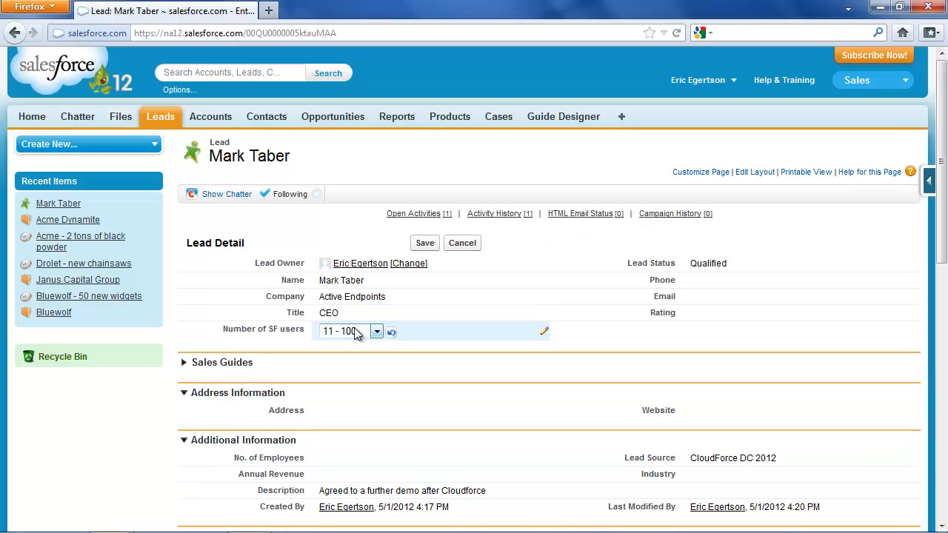
pyautogui.click(355, 332)
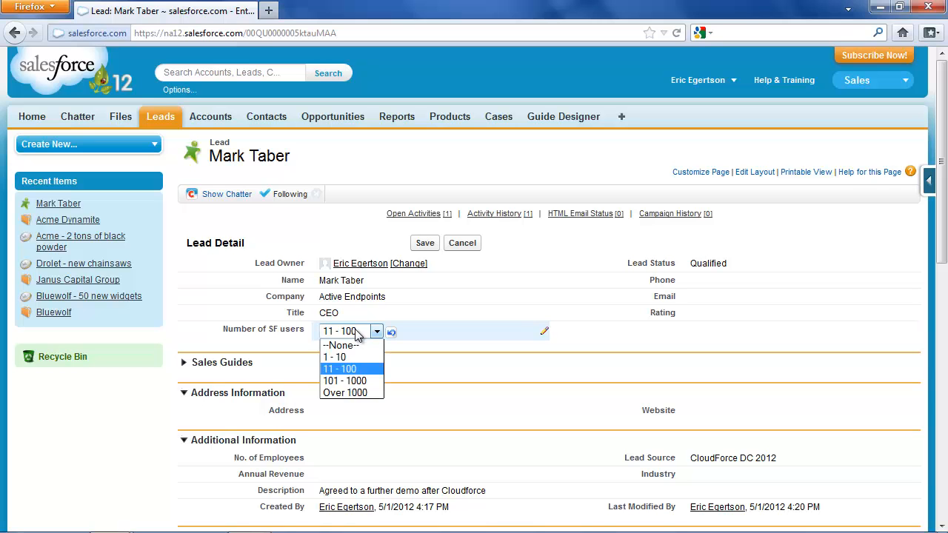
pyautogui.click(356, 332)
pyautogui.click(627, 302)
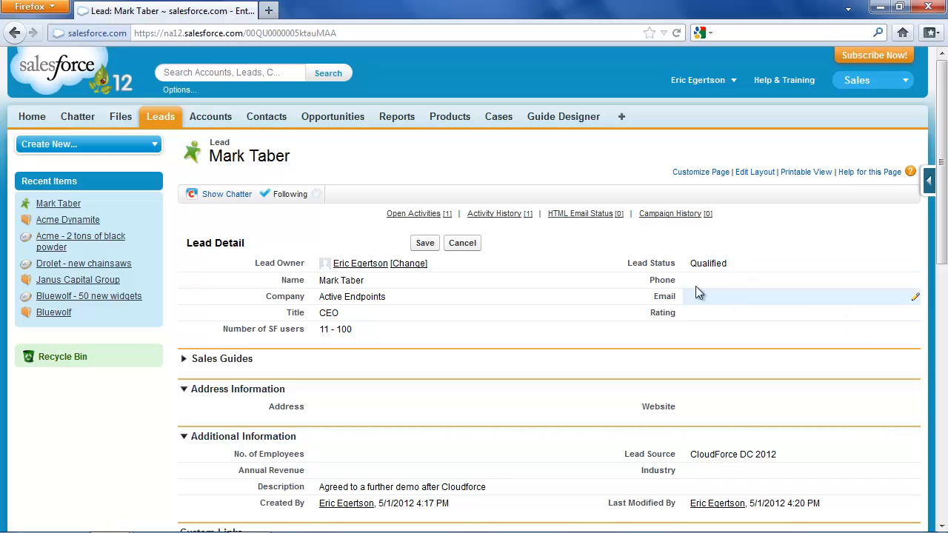
# Step: Review the lead's details and open activities, view its full activity history, and return to the lead record
pyautogui.scroll(-5, 843, 333)
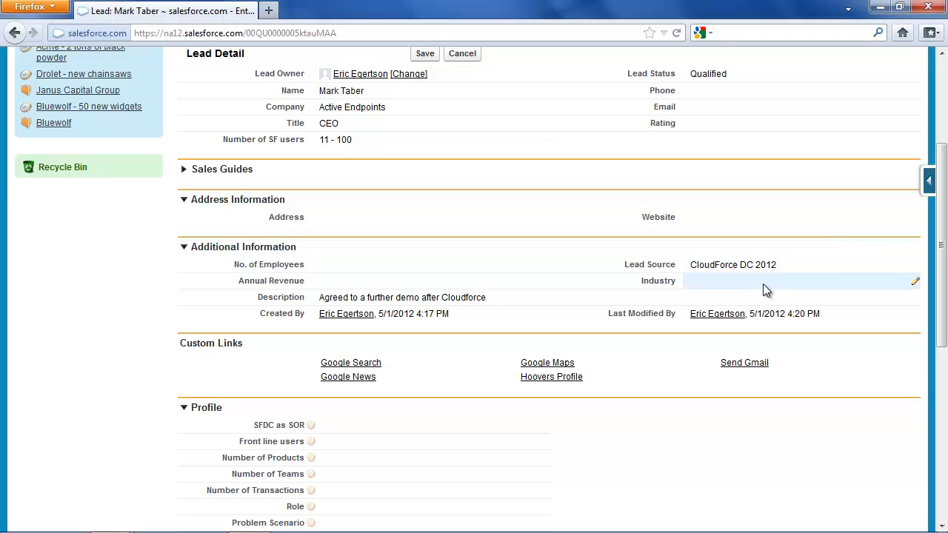
pyautogui.moveTo(939, 273); pyautogui.dragTo(939, 441)
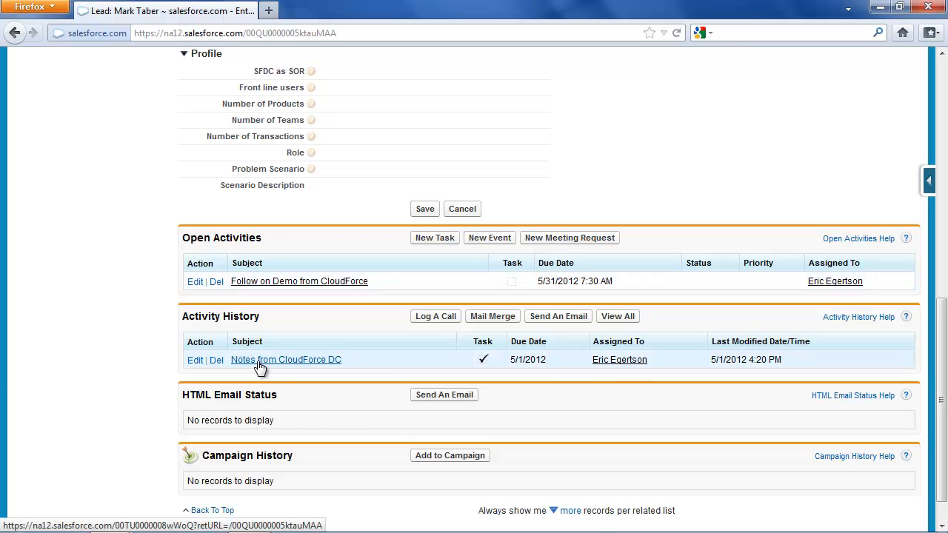
pyautogui.click(617, 316)
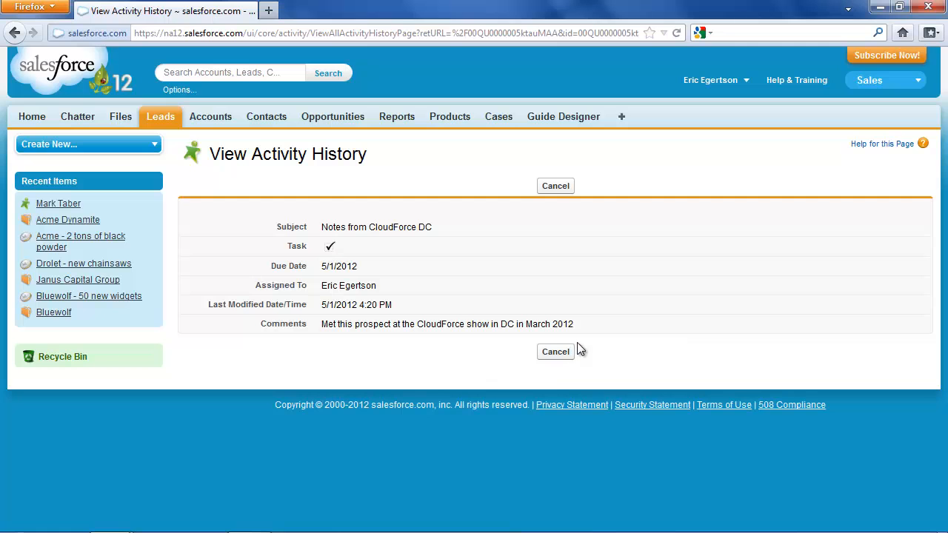
pyautogui.click(556, 353)
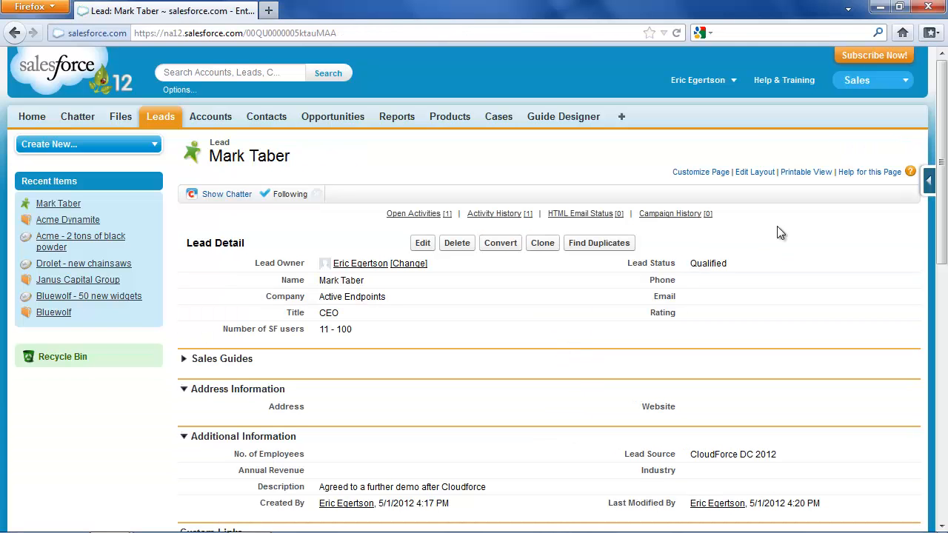
# Step: Expand the lead's Sales Guides section and look over the available guides
pyautogui.scroll(-1, 169, 340)
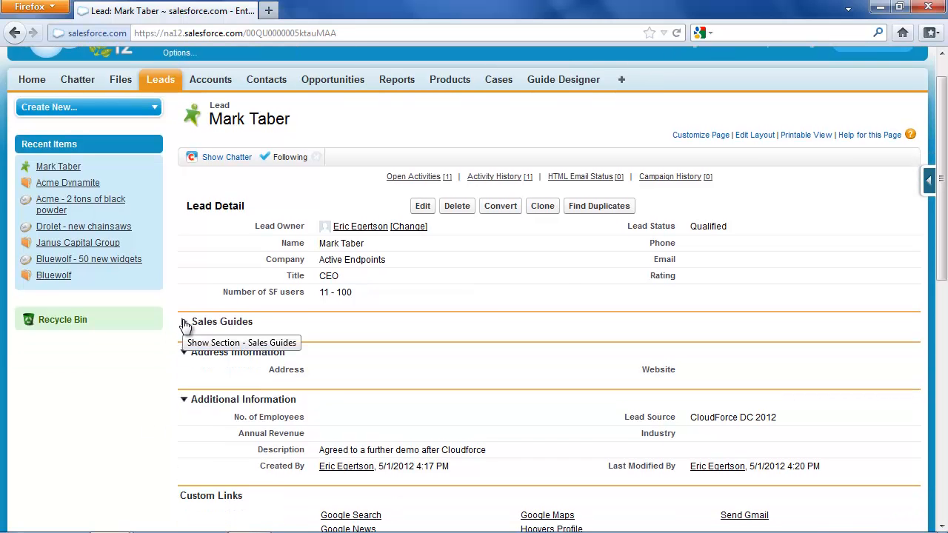
pyautogui.click(184, 324)
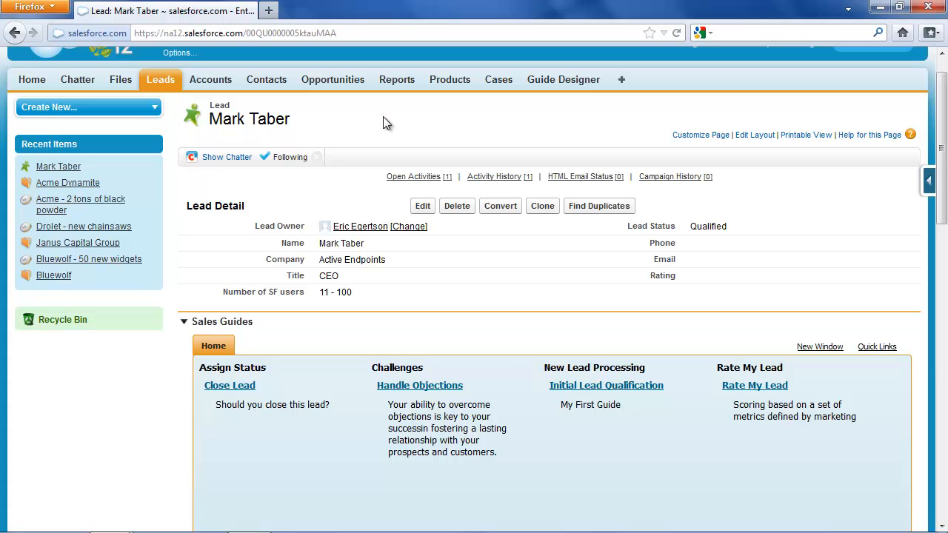
pyautogui.moveTo(943, 160); pyautogui.dragTo(942, 218)
pyautogui.moveTo(945, 261); pyautogui.dragTo(941, 274)
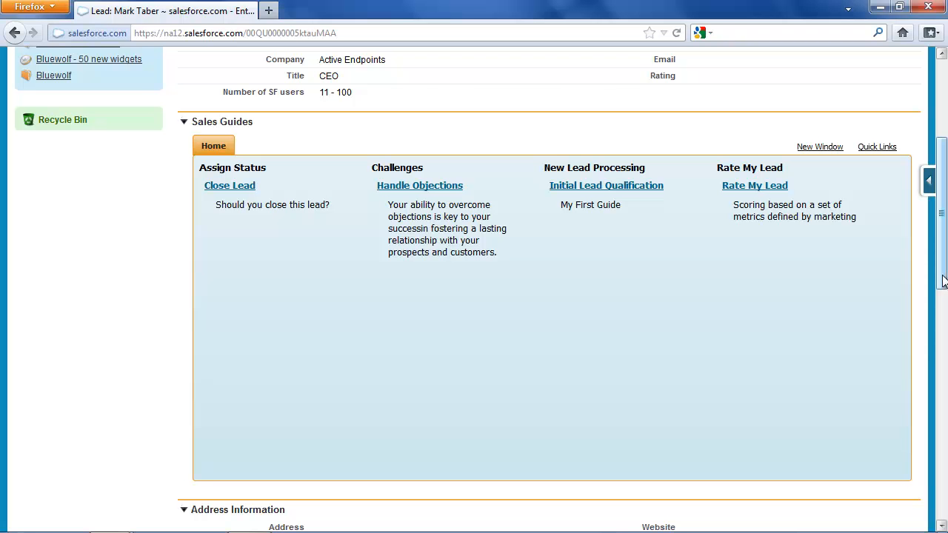
pyautogui.moveTo(943, 279); pyautogui.dragTo(940, 209)
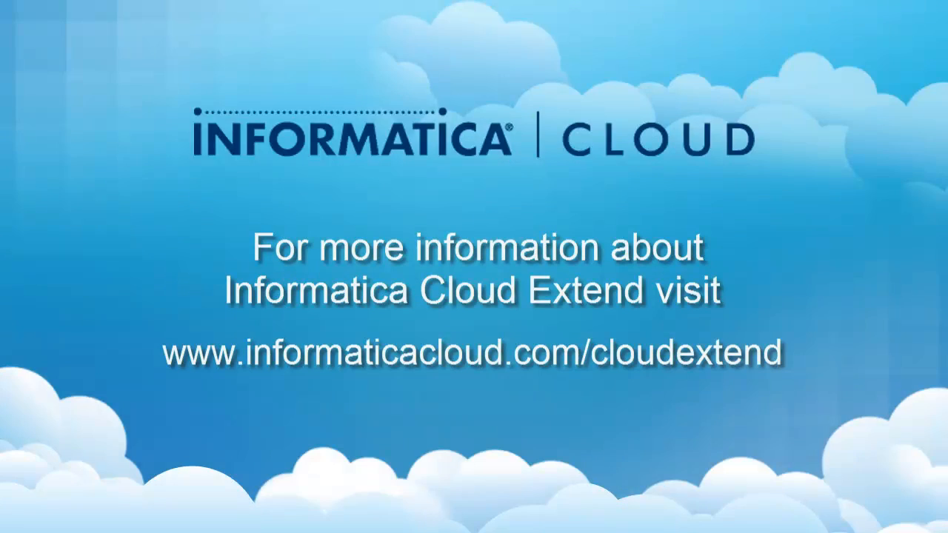